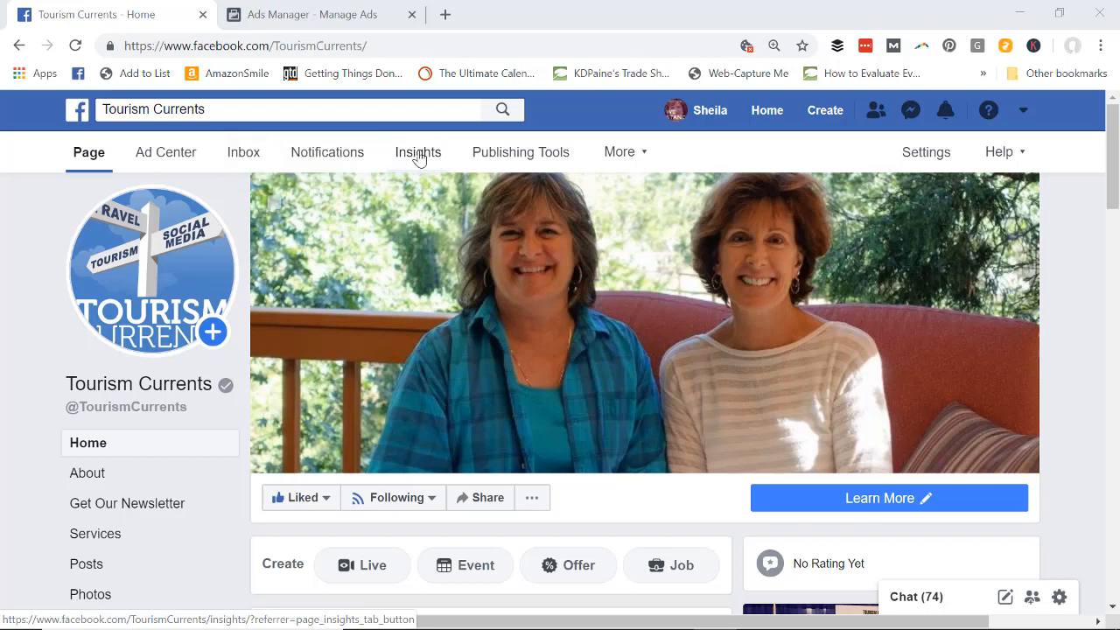
- Go to the Insights section of the Tourism Currents page
{"action": "left_click", "coordinate": [419, 157]}
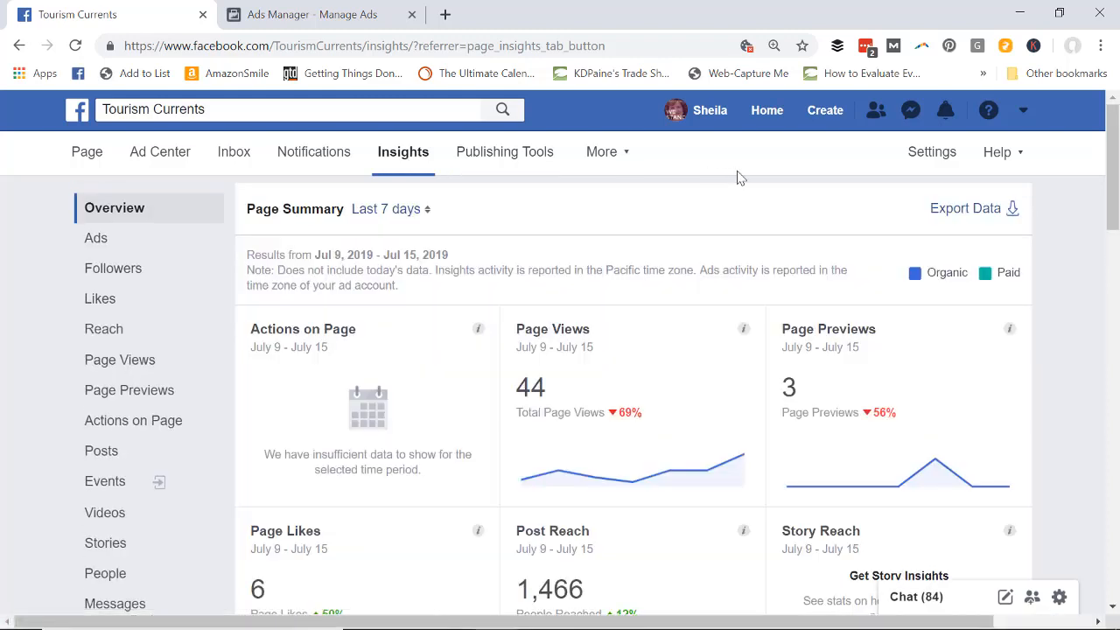
- Show the Posts insights with the When Your Fans Are Online charts
{"action": "left_click", "coordinate": [100, 457]}
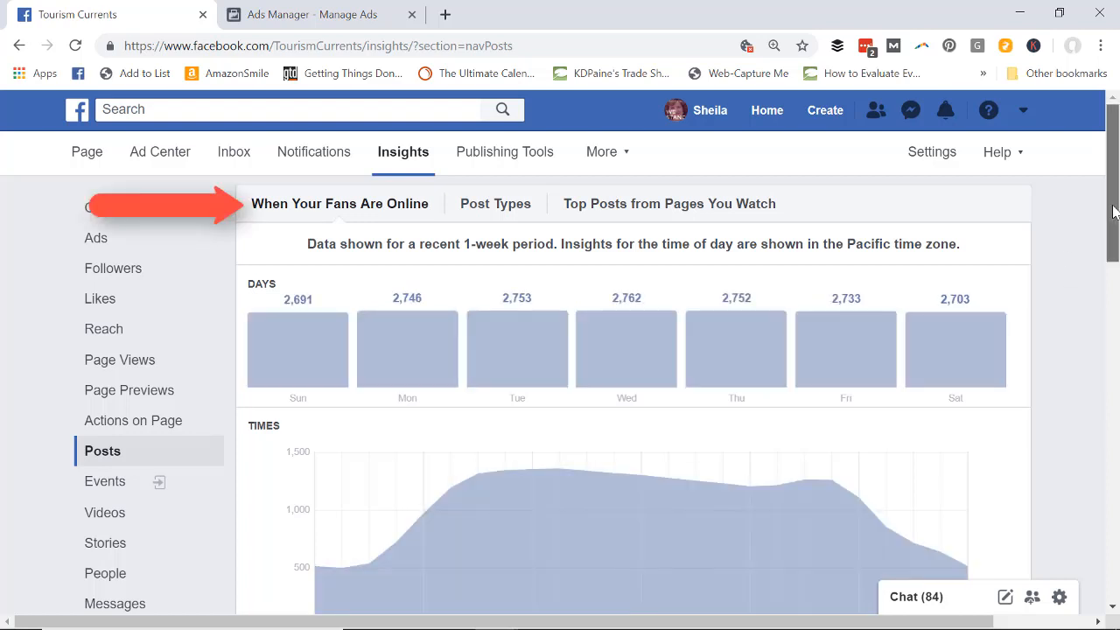
{"action": "left_click_drag", "start_coordinate": [1114, 214], "coordinate": [1115, 213]}
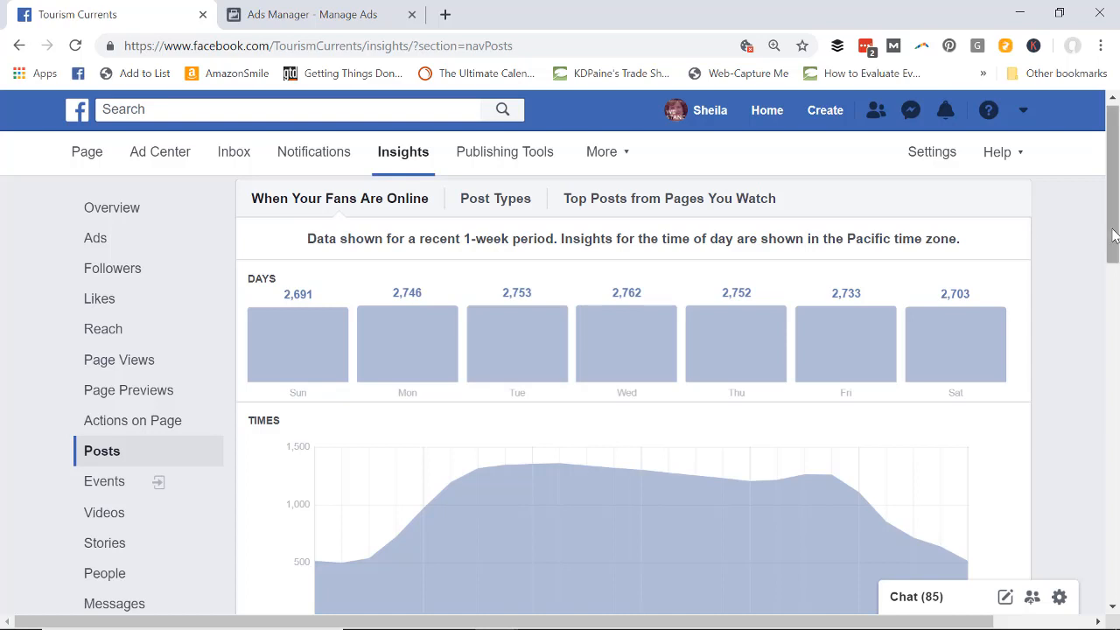
{"action": "left_click_drag", "start_coordinate": [1112, 236], "coordinate": [1112, 265]}
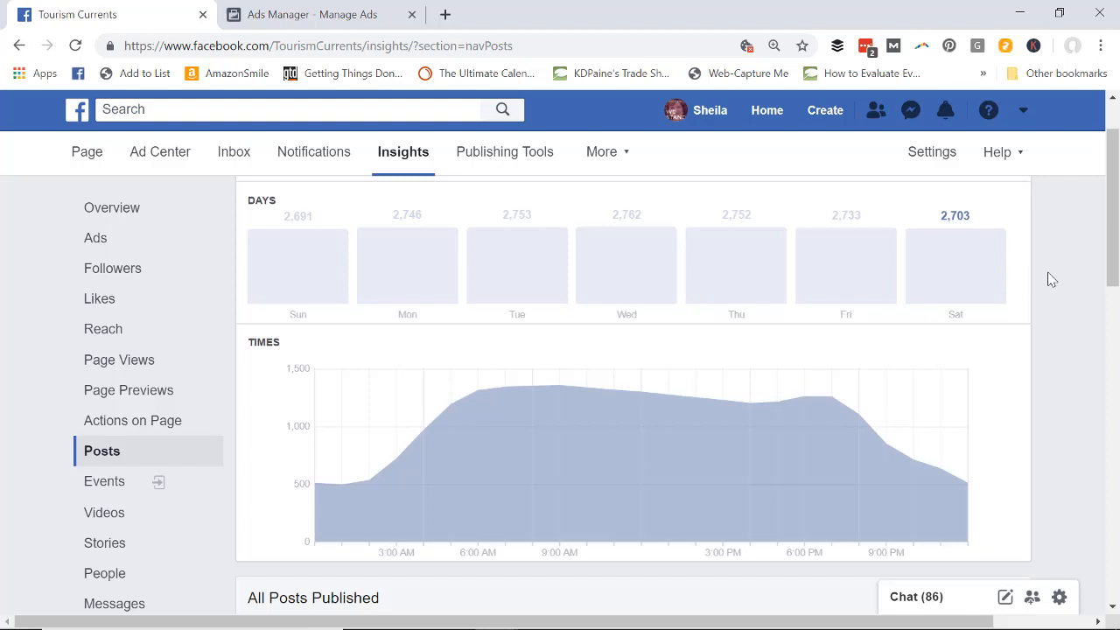
{"action": "left_click_drag", "start_coordinate": [1112, 251], "coordinate": [1114, 225]}
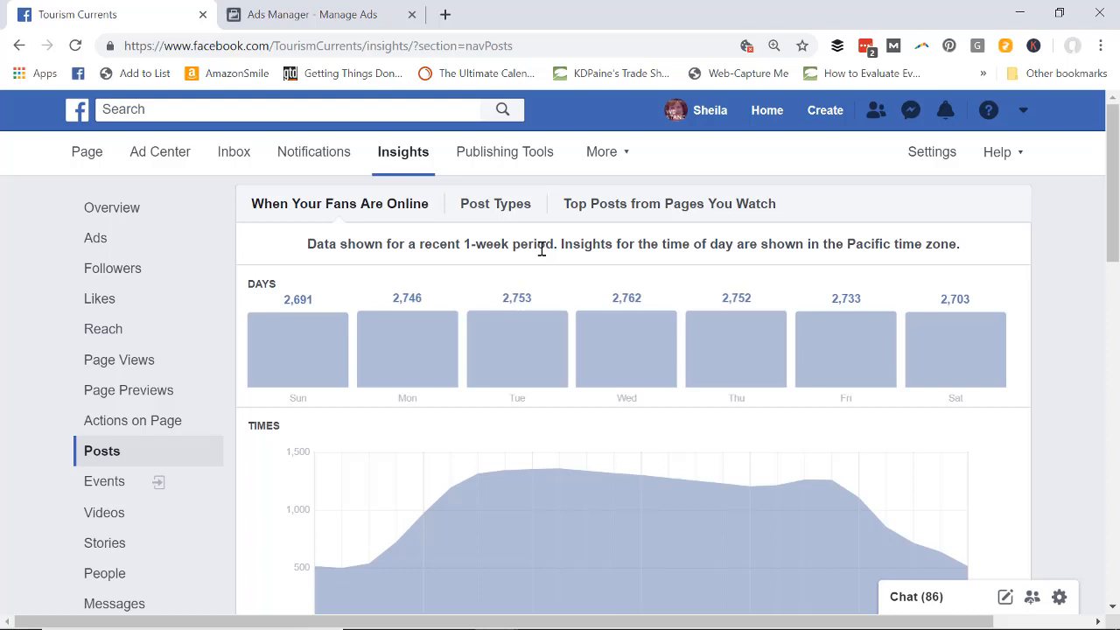
- Switch to the Ads Manager campaigns list
{"action": "left_click", "coordinate": [359, 19]}
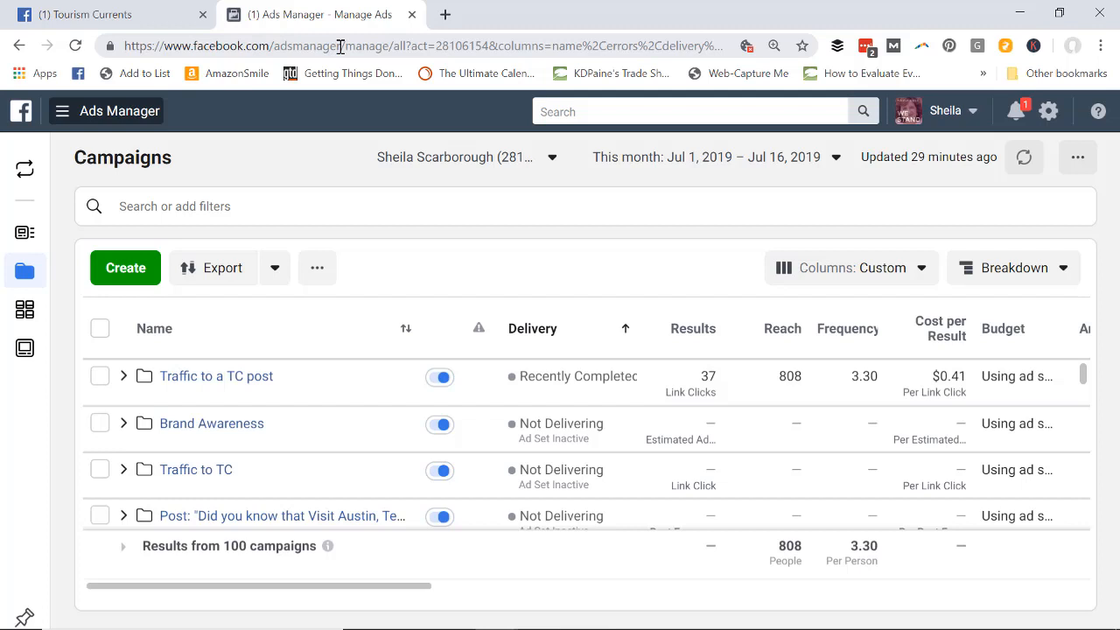
- Go to Facebook Analytics from the Ads Manager tools menu under Measure & Report
{"action": "left_click", "coordinate": [140, 116]}
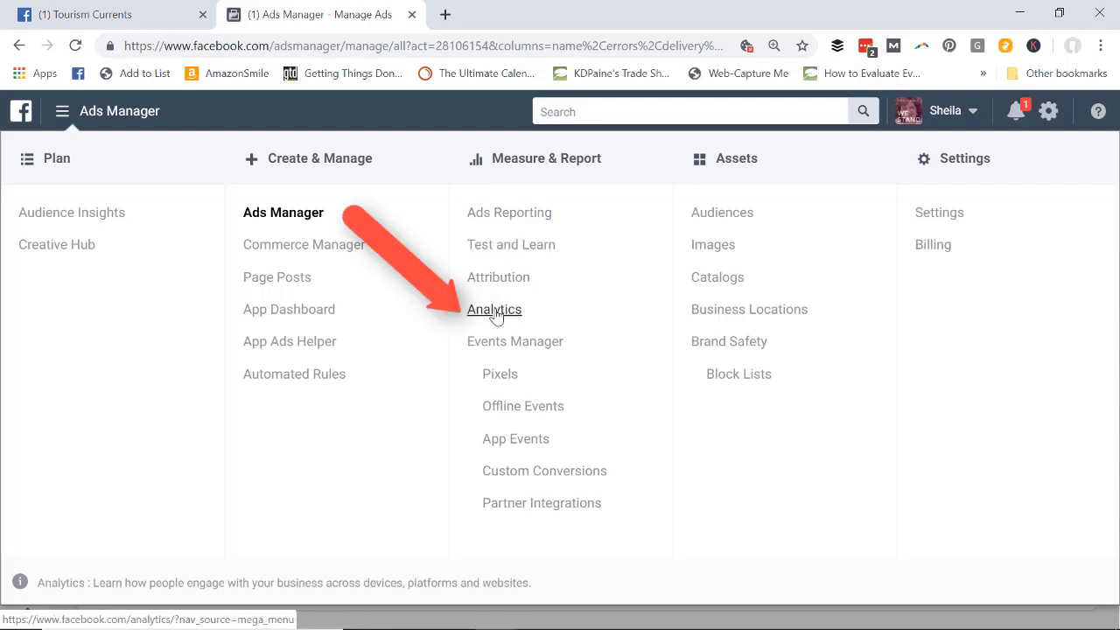
{"action": "left_click", "coordinate": [494, 311]}
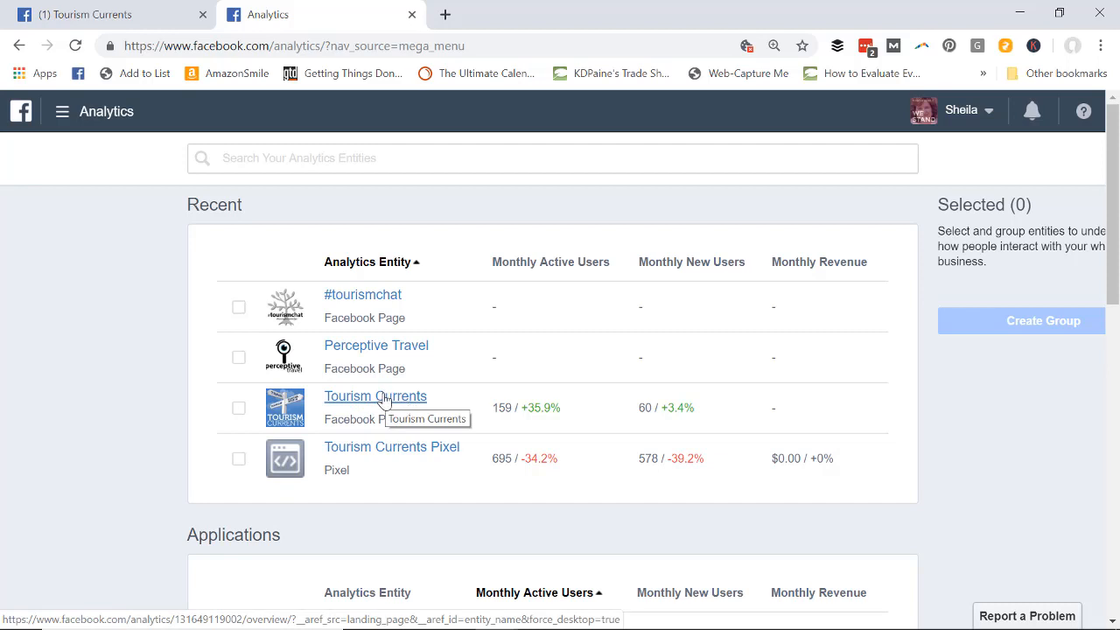
- Load the Tourism Currents analytics overview for the last 28 days
{"action": "left_click", "coordinate": [385, 400]}
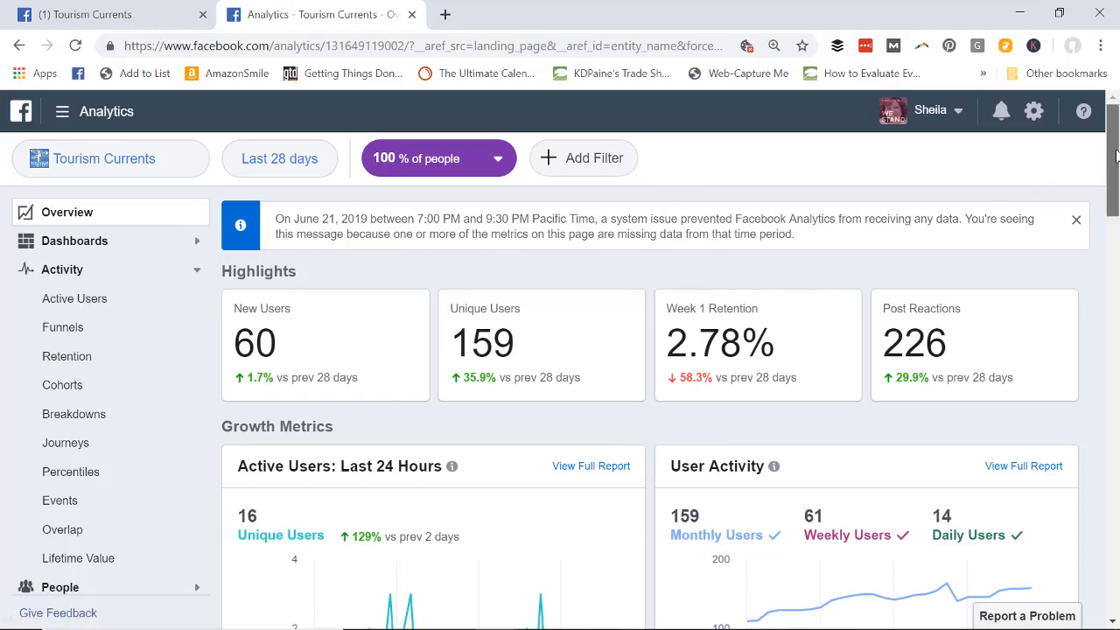
{"action": "left_click_drag", "start_coordinate": [1115, 154], "coordinate": [1116, 276]}
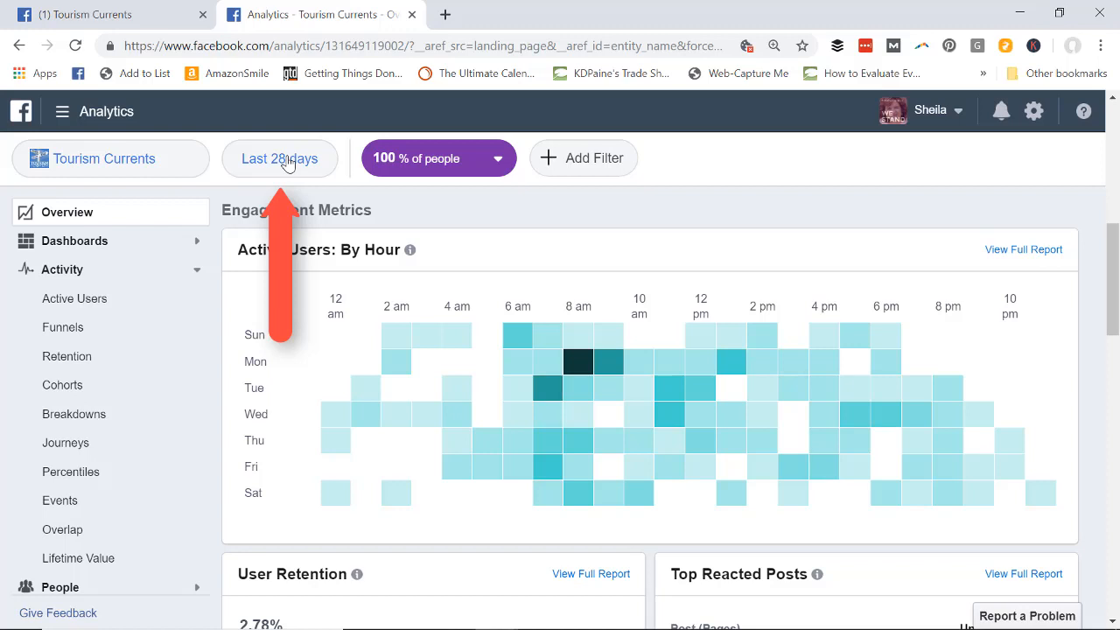
- Change the heatmap's date range from the last 28 days to the last 90 days
{"action": "left_click", "coordinate": [288, 165]}
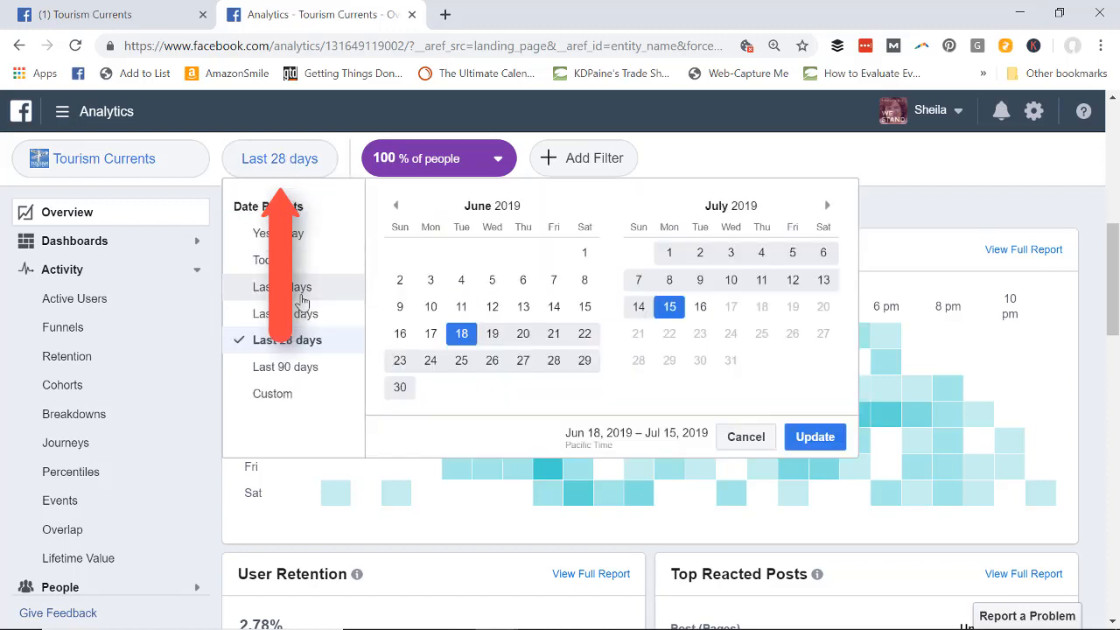
{"action": "left_click", "coordinate": [304, 369]}
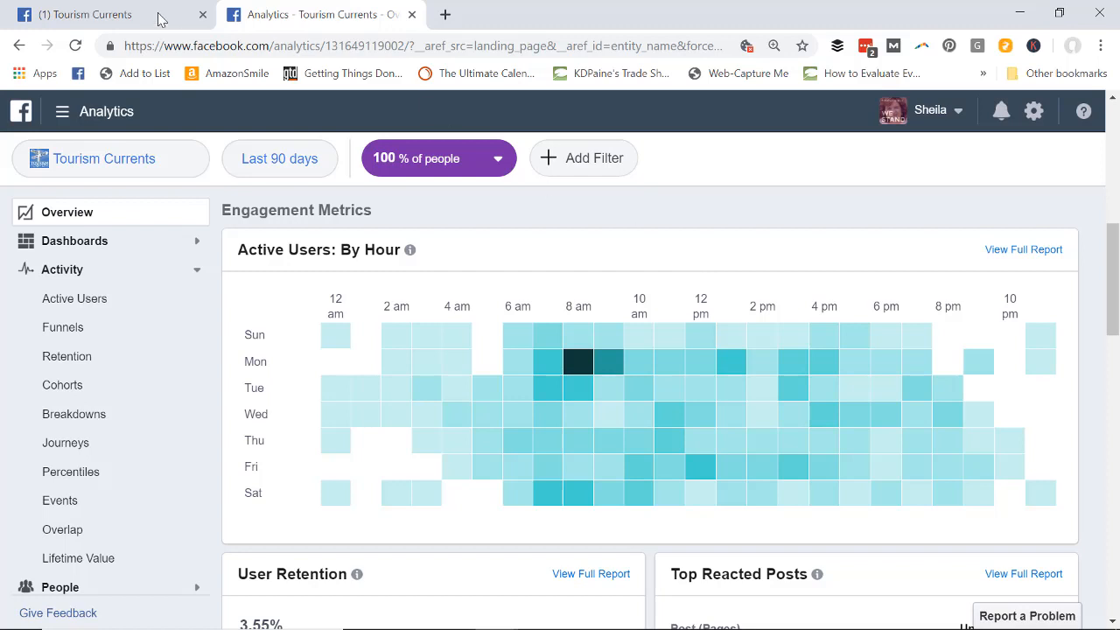
{"action": "left_click", "coordinate": [130, 21]}
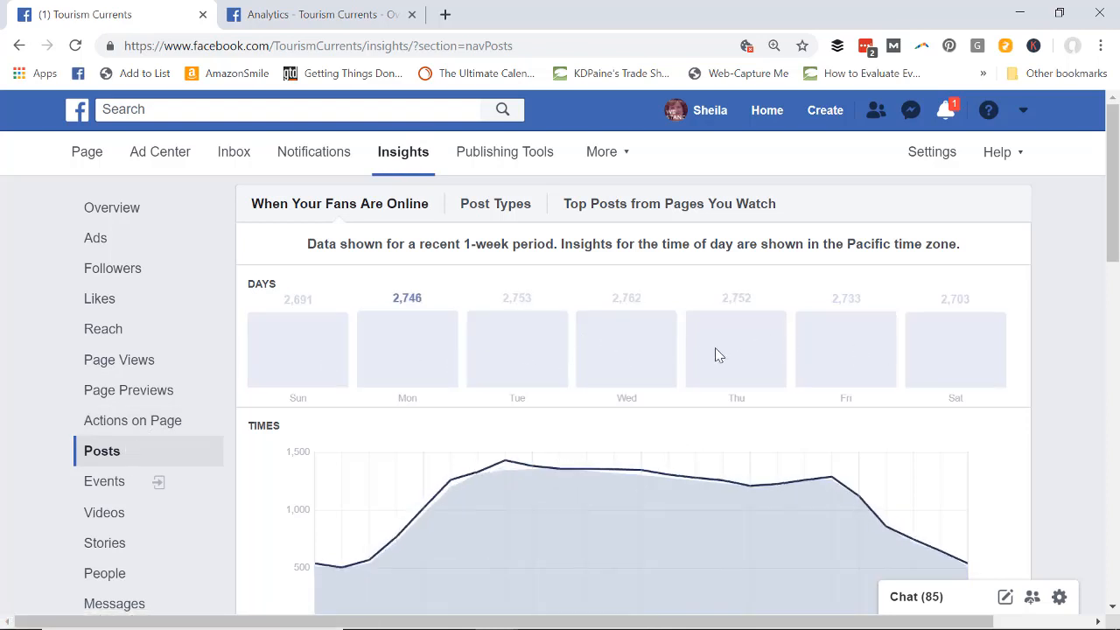
{"action": "left_click", "coordinate": [338, 23]}
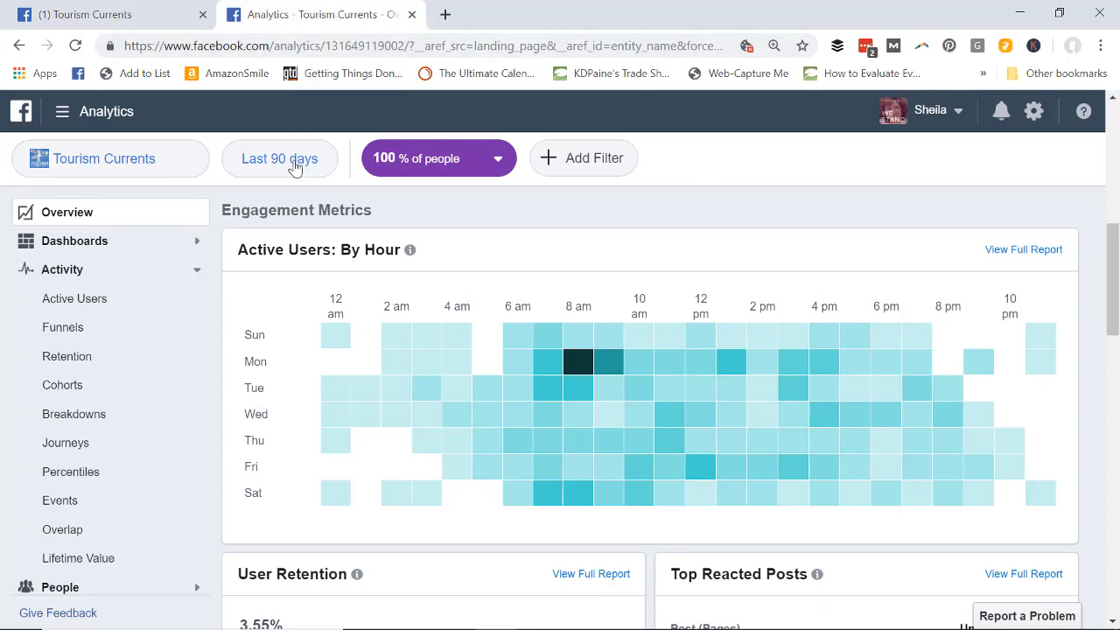
- Change the heatmap's date range back from 90 days to the last 28 days
{"action": "left_click", "coordinate": [295, 168]}
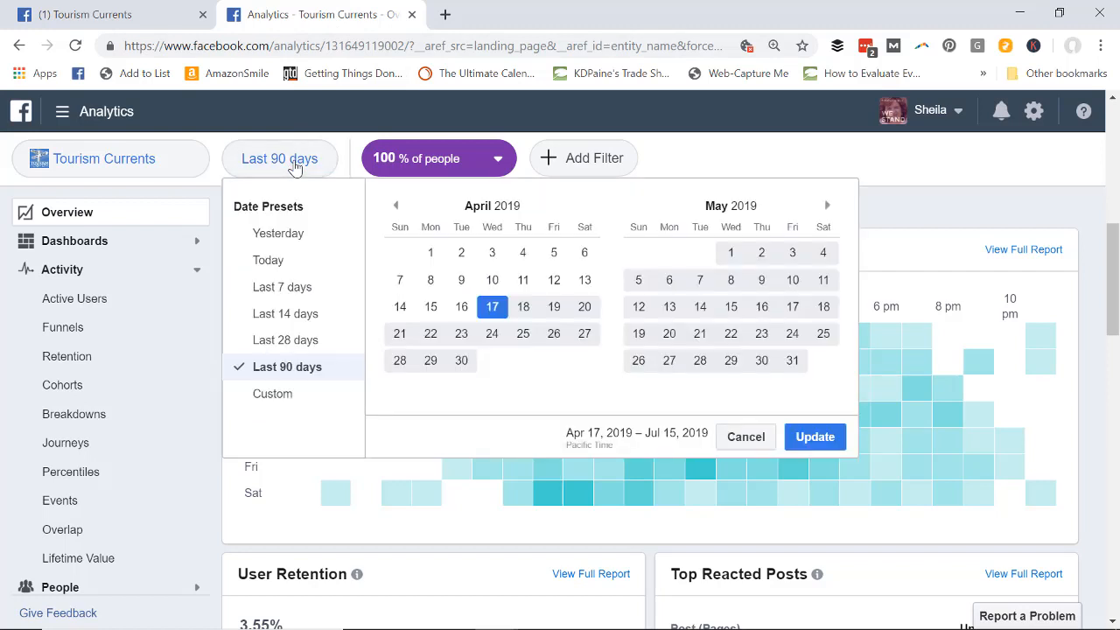
{"action": "left_click", "coordinate": [306, 340]}
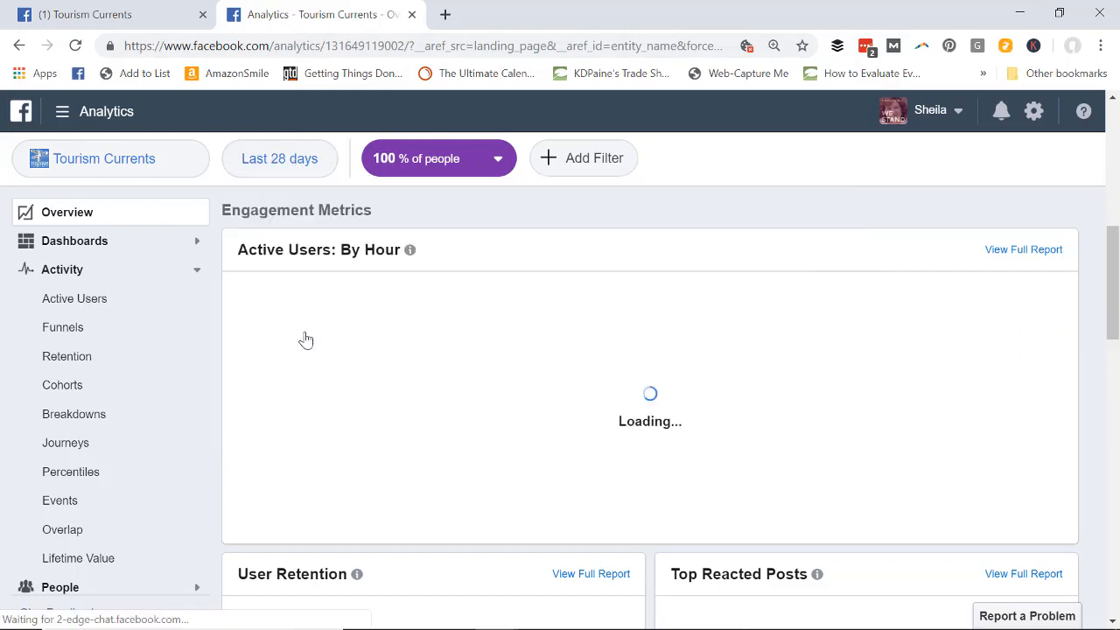